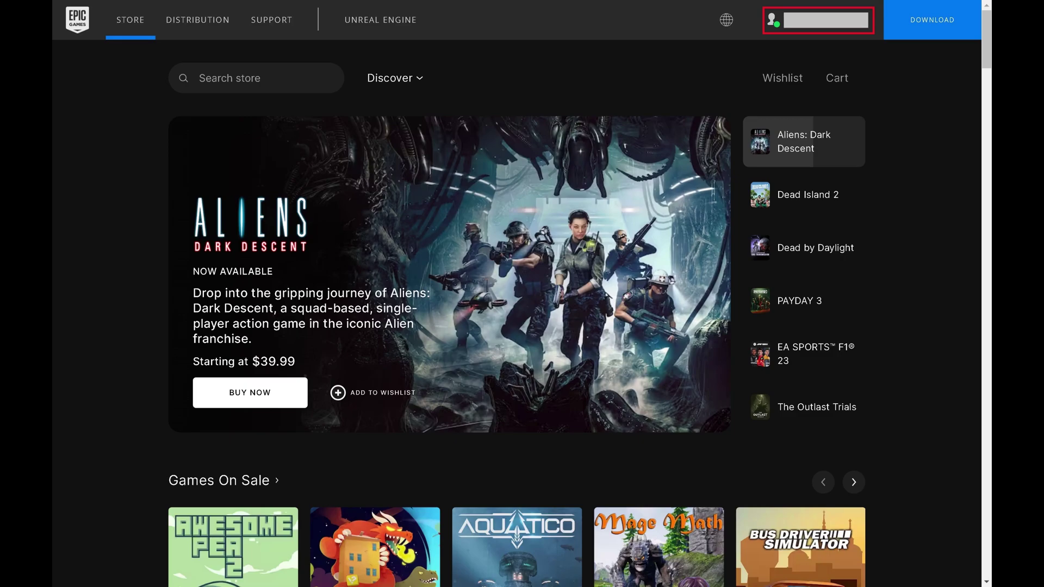
Go to the account settings page from the user name menu at the top right.
{"action": "left_click", "coordinate": [818, 20]}
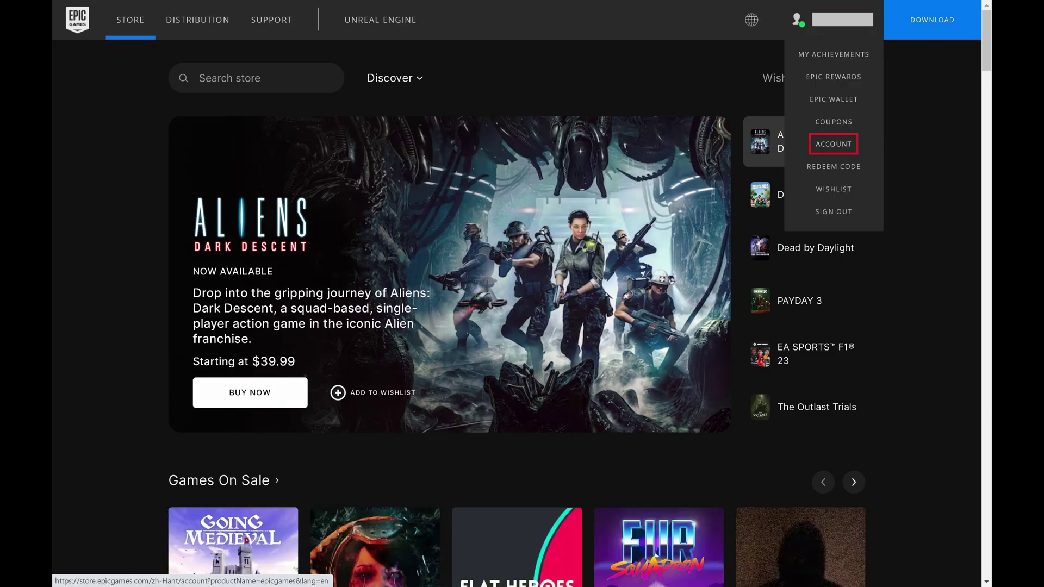
{"action": "left_click", "coordinate": [833, 144]}
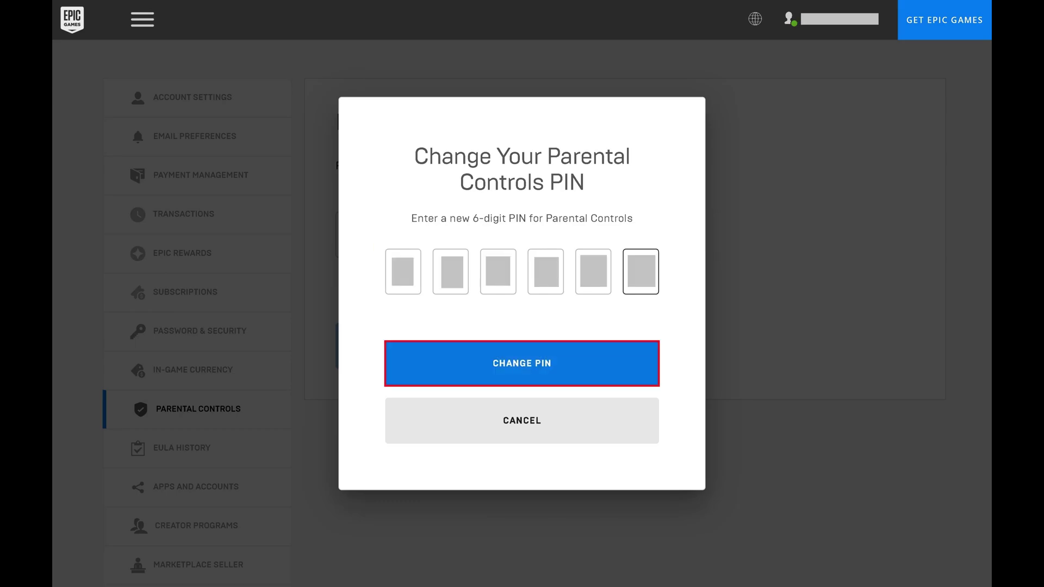
Submit the new six-digit Parental Controls PIN with CHANGE PIN.
{"action": "left_click", "coordinate": [523, 363]}
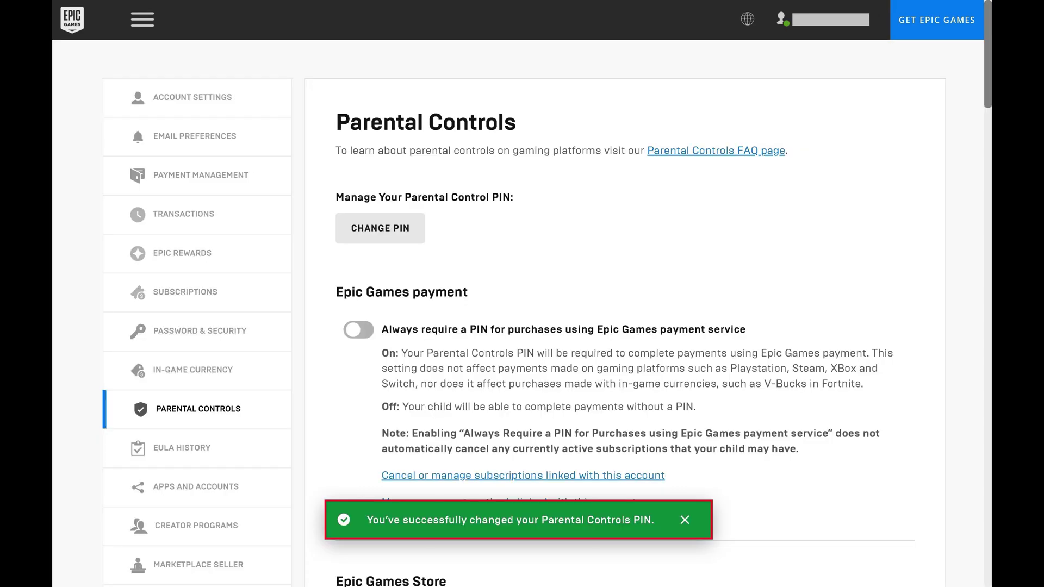